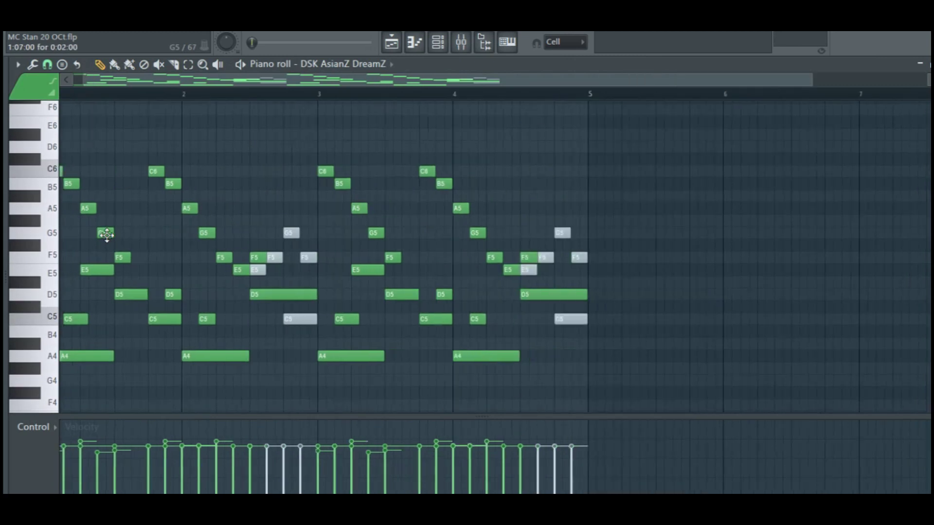
# Step: Show the full four-bar DSK AsianZ DreamZ melody in the piano roll and play it back
pyautogui.moveTo(317, 81); pyautogui.dragTo(183, 76)
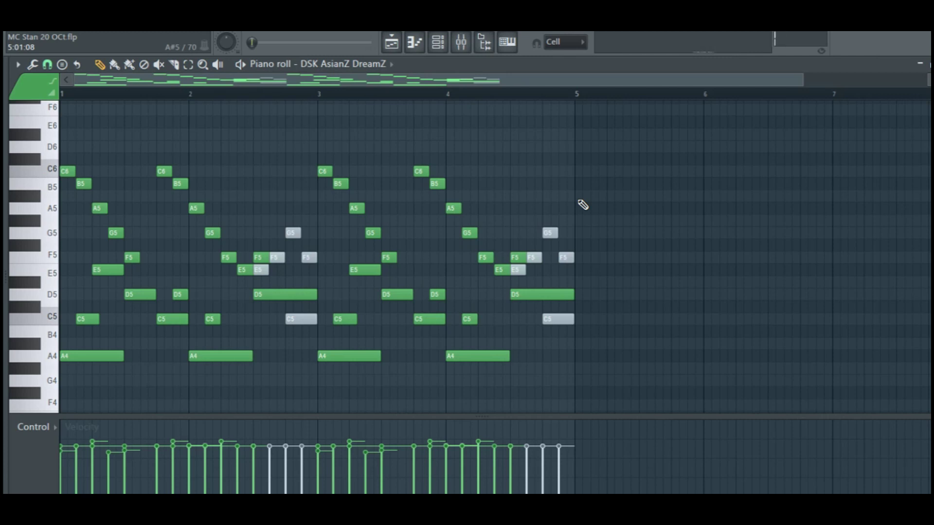
pyautogui.moveTo(805, 83); pyautogui.dragTo(584, 82)
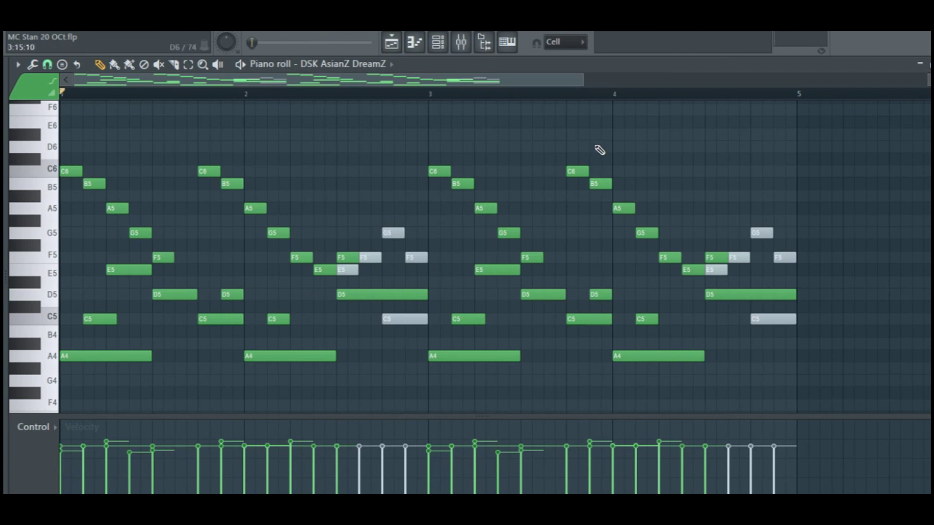
pyautogui.press('space')
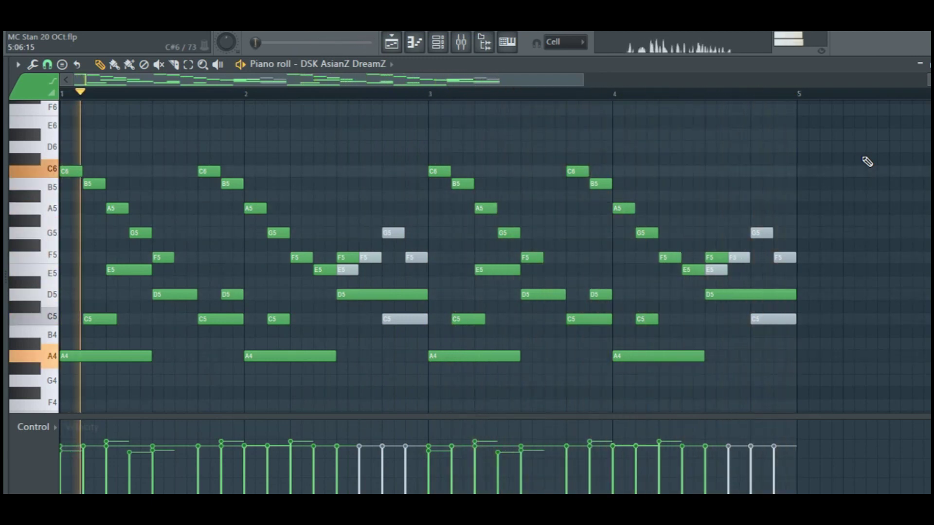
pyautogui.press('space')
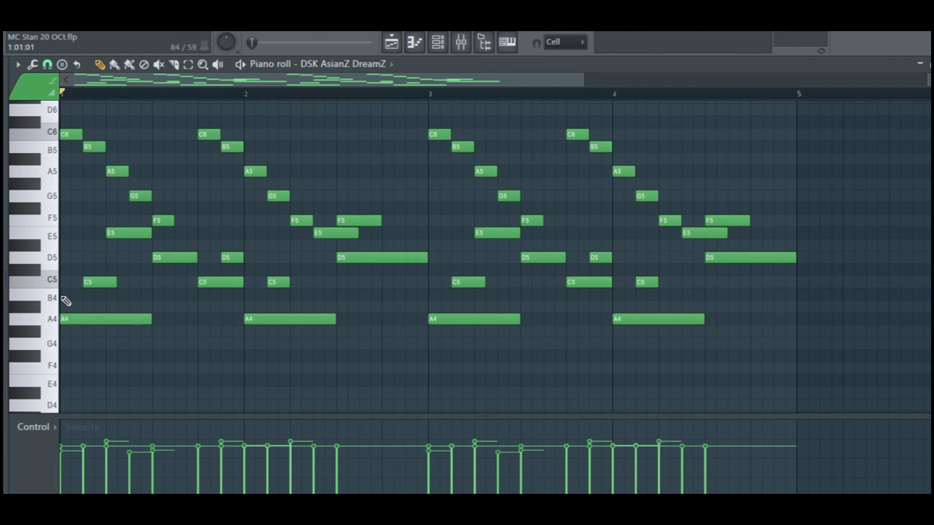
# Step: Examine the melody's notes bar by bar without the ghost notes and listen to them again
pyautogui.scroll(5, 63, 299)
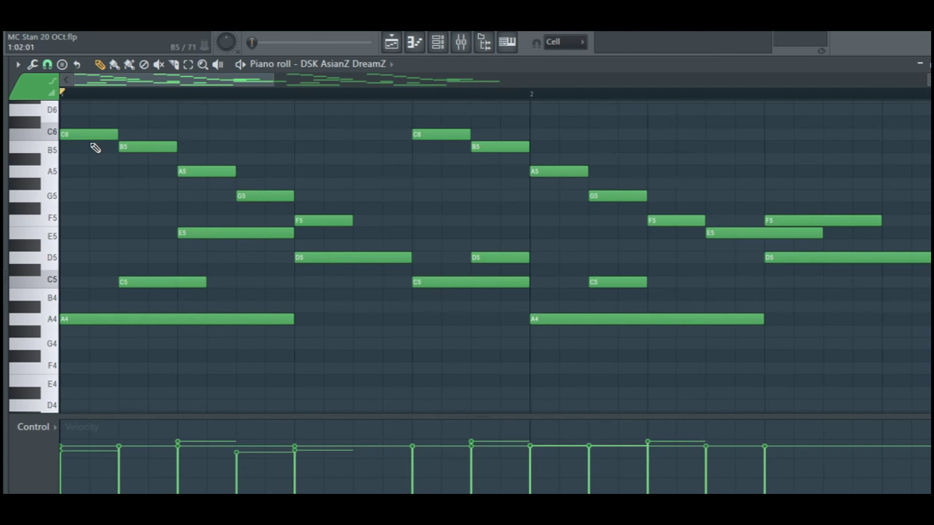
pyautogui.scroll(-2, 95, 150)
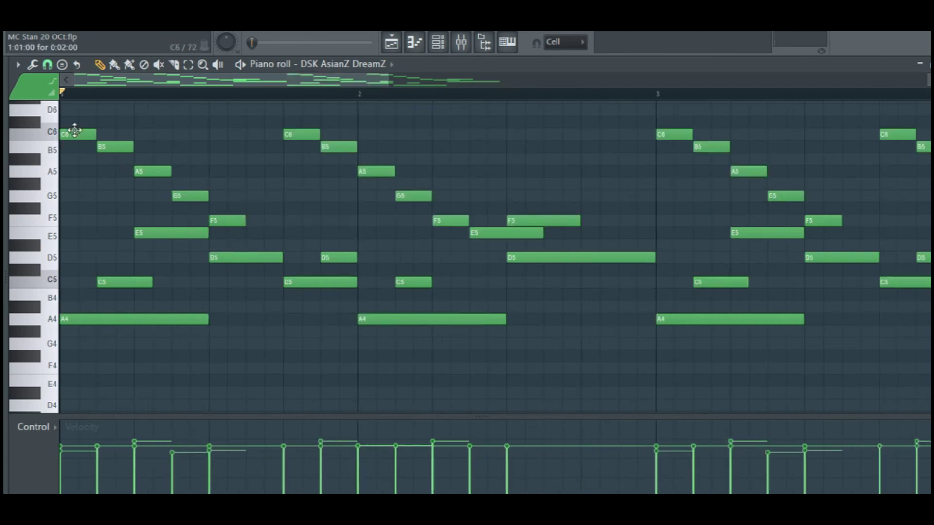
pyautogui.press('space')
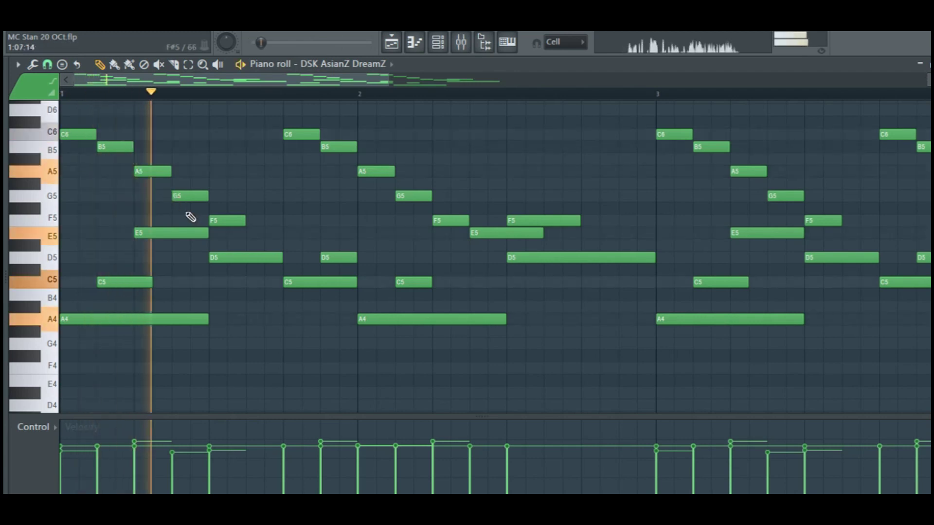
pyautogui.scroll(-2, 286, 281)
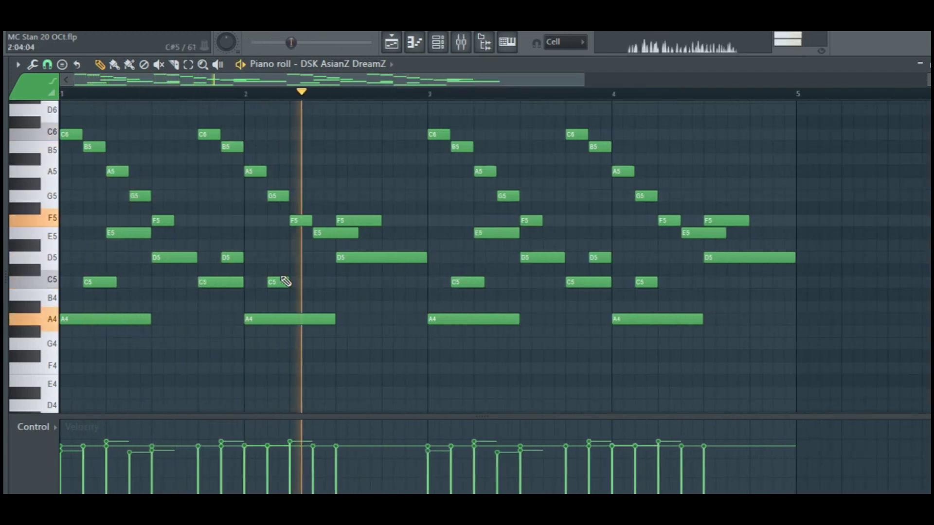
pyautogui.press('space')
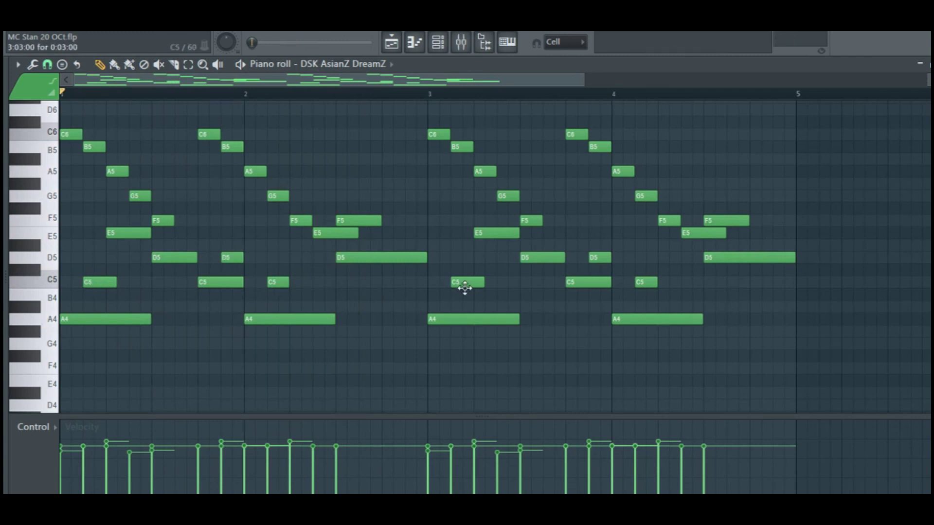
pyautogui.scroll(-1, 467, 291)
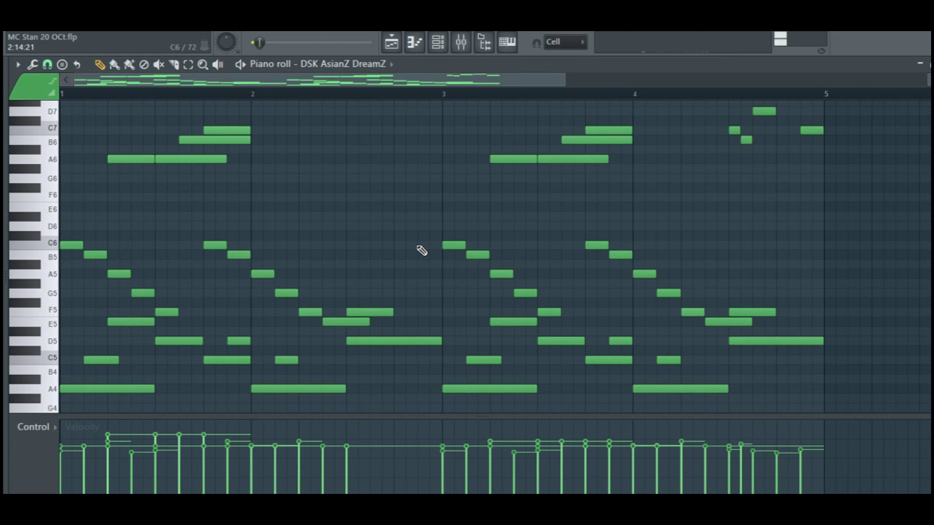
# Step: Play Pattern 3 and examine its additional high notes between A6 and E7 above the main melody
pyautogui.scroll(1, 421, 251)
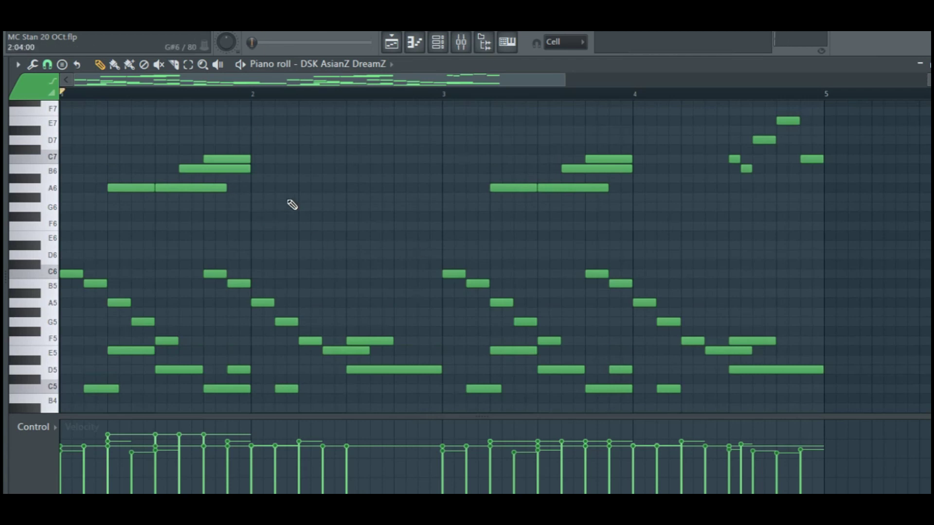
pyautogui.moveTo(561, 80); pyautogui.dragTo(550, 79)
pyautogui.press('space')
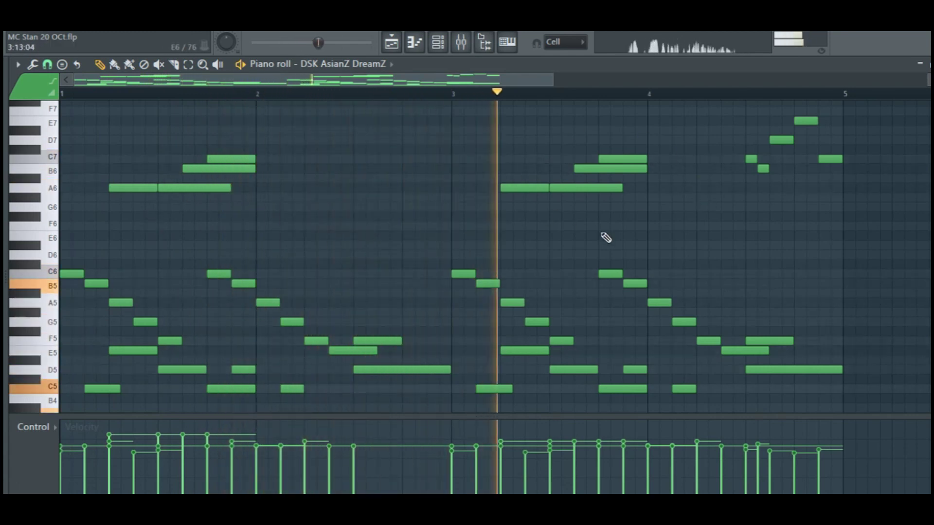
pyautogui.scroll(-2, 606, 238)
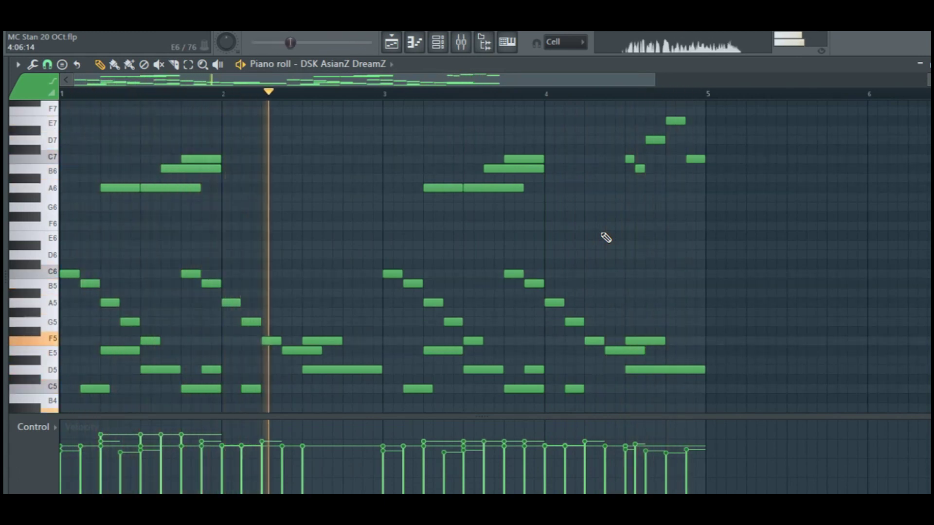
pyautogui.press('space')
pyautogui.scroll(3, 81, 240)
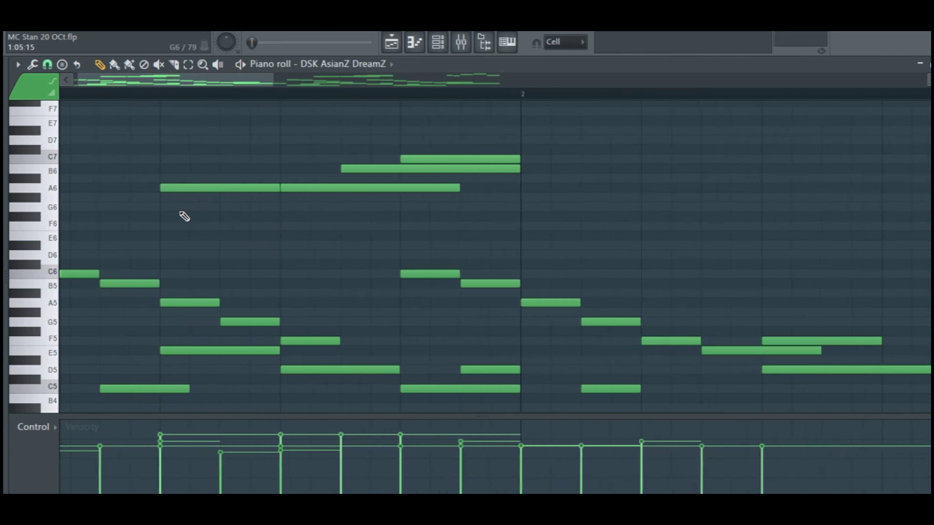
pyautogui.scroll(-5, 456, 161)
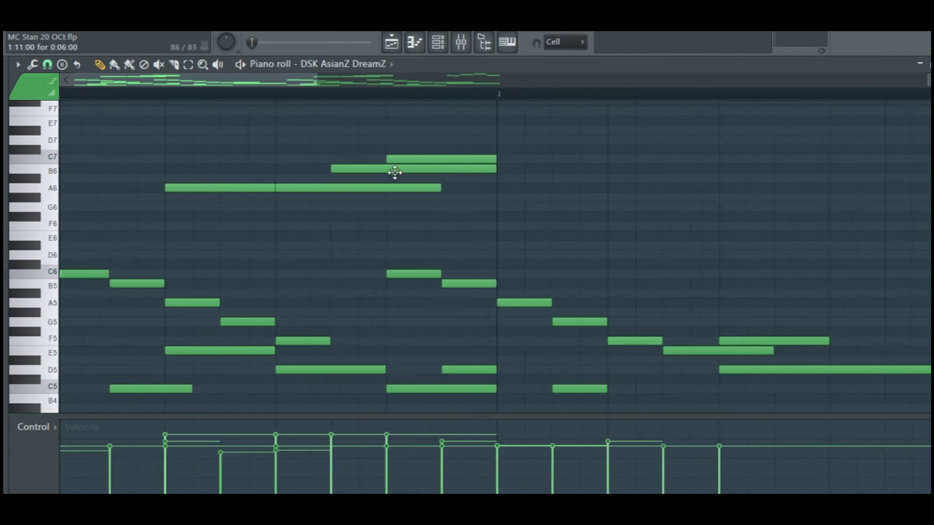
# Step: Solo Track 6 in the playlist and inspect the channel settings of its FLUTE 1 90-Gm audio clip
pyautogui.click(391, 43)
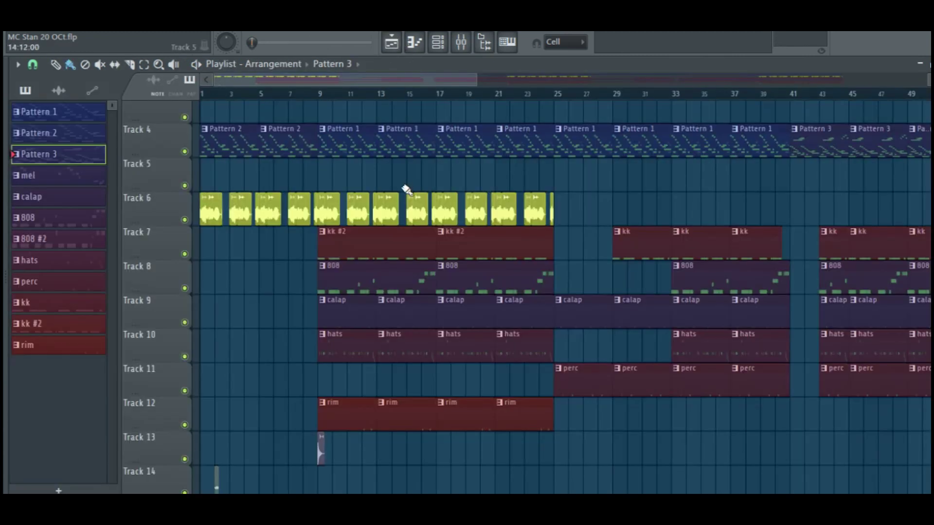
pyautogui.scroll(-2, 191, 155)
pyautogui.scroll(8, 235, 149)
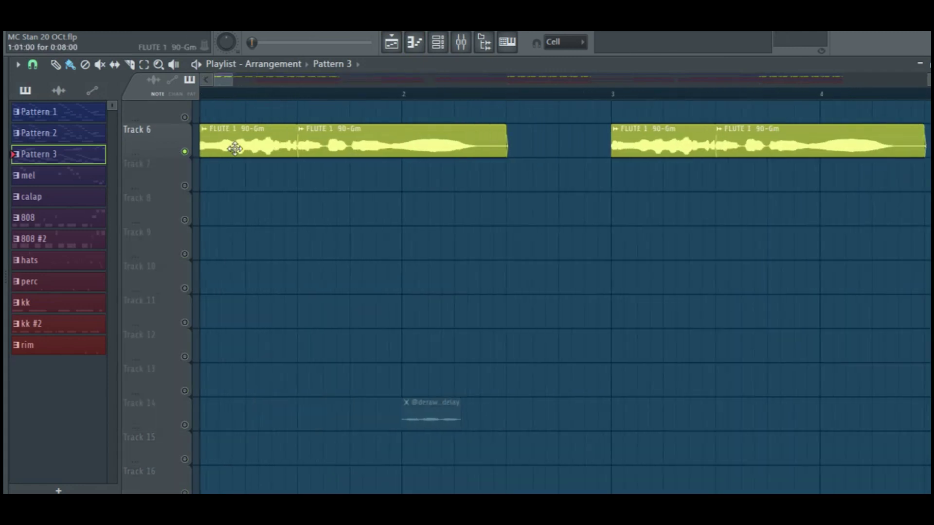
pyautogui.doubleClick(234, 149)
pyautogui.moveTo(332, 222); pyautogui.dragTo(382, 165)
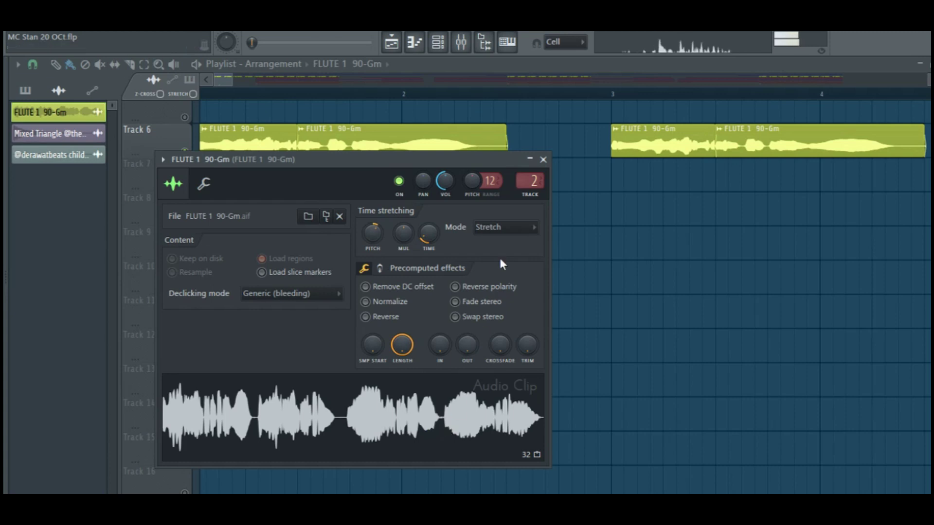
pyautogui.press('Escape')
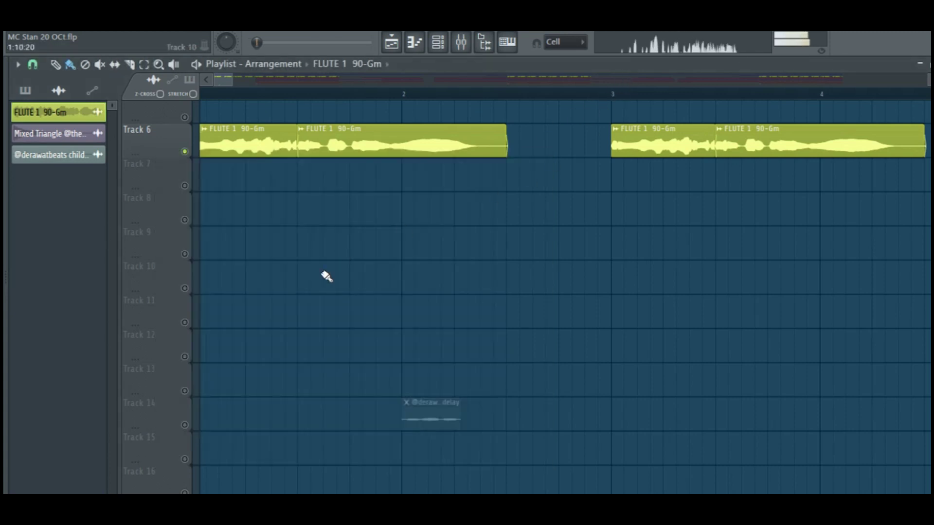
# Step: Play the soloed flute clips on Track 6 from bar 1 and examine how they are placed across the bars
pyautogui.scroll(4, 201, 239)
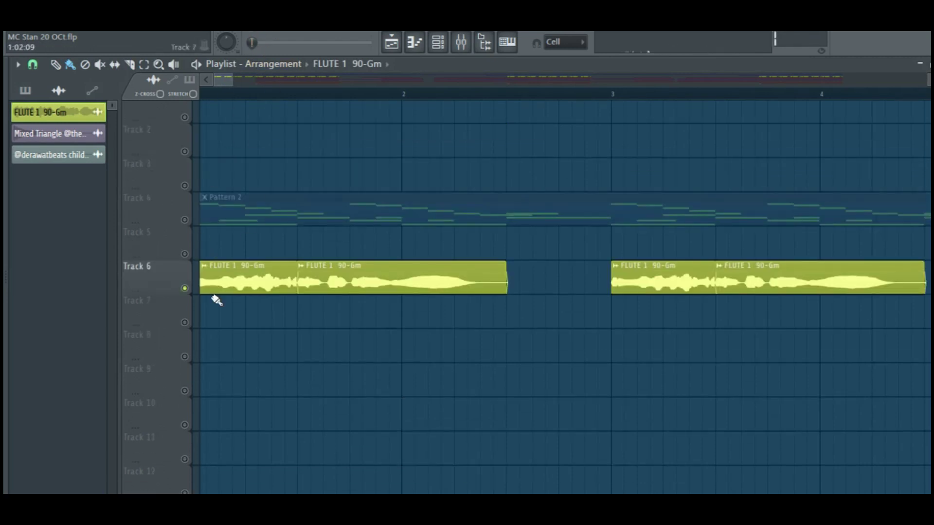
pyautogui.press('space')
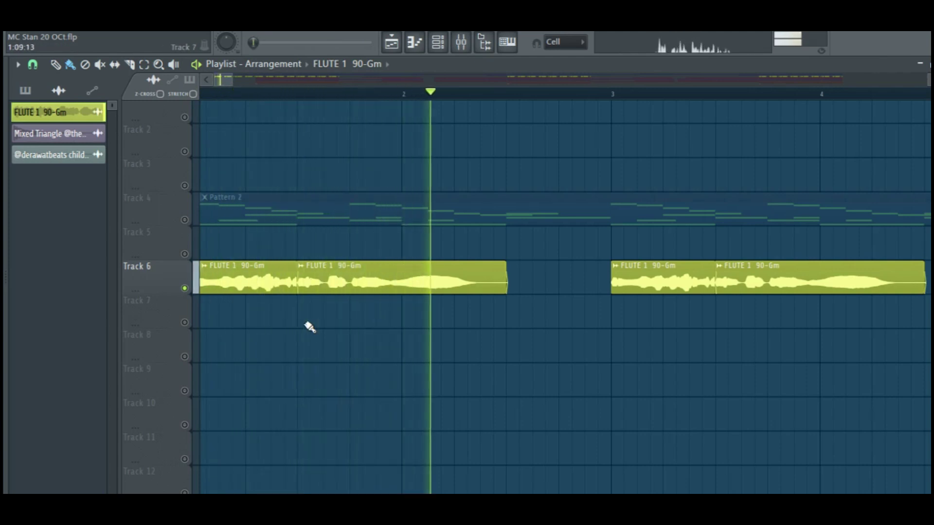
pyautogui.scroll(-2, 309, 327)
pyautogui.scroll(-1, 310, 327)
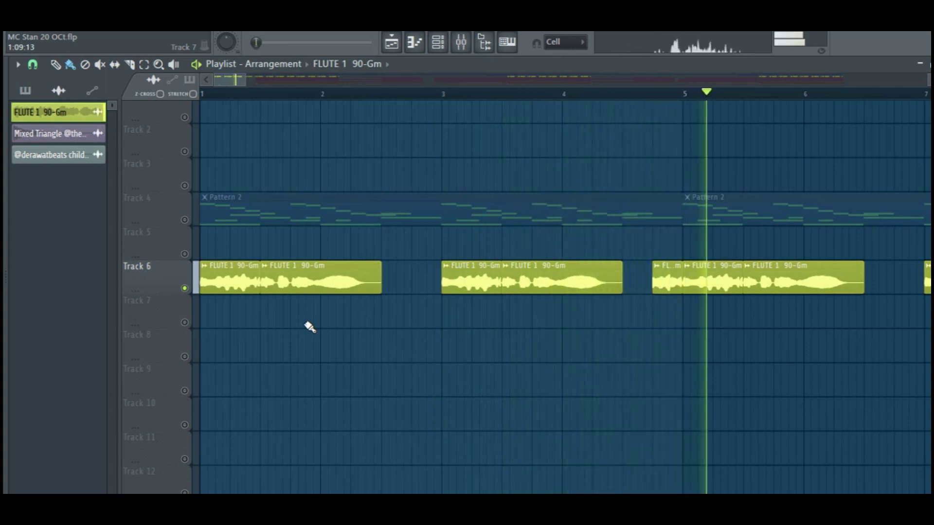
pyautogui.press('space')
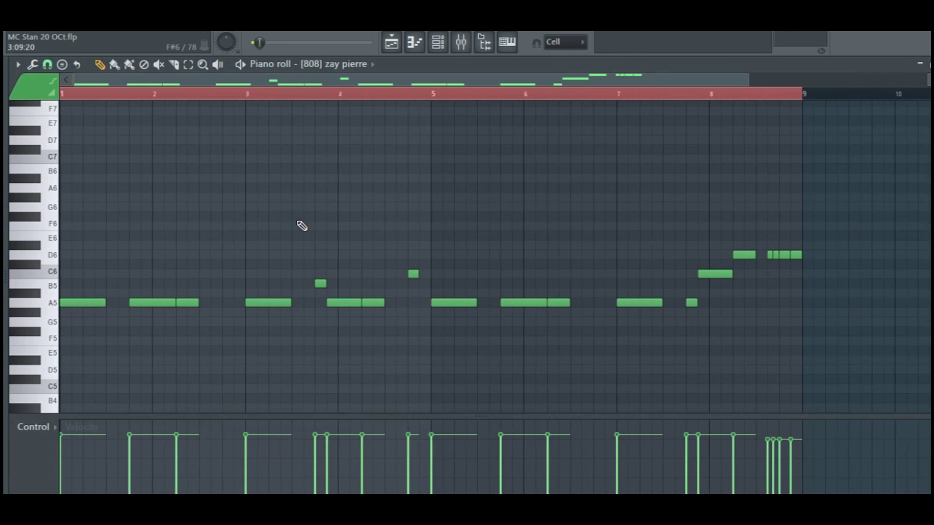
# Step: Play back the 808 pattern and unmute Tracks 9, 10, 12 and 13 in the playlist
pyautogui.press('space')
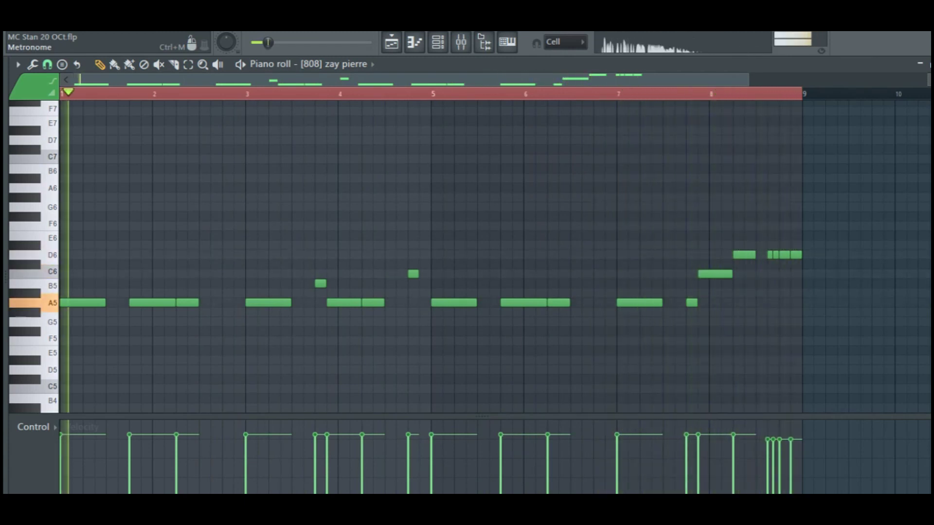
pyautogui.press('F5')
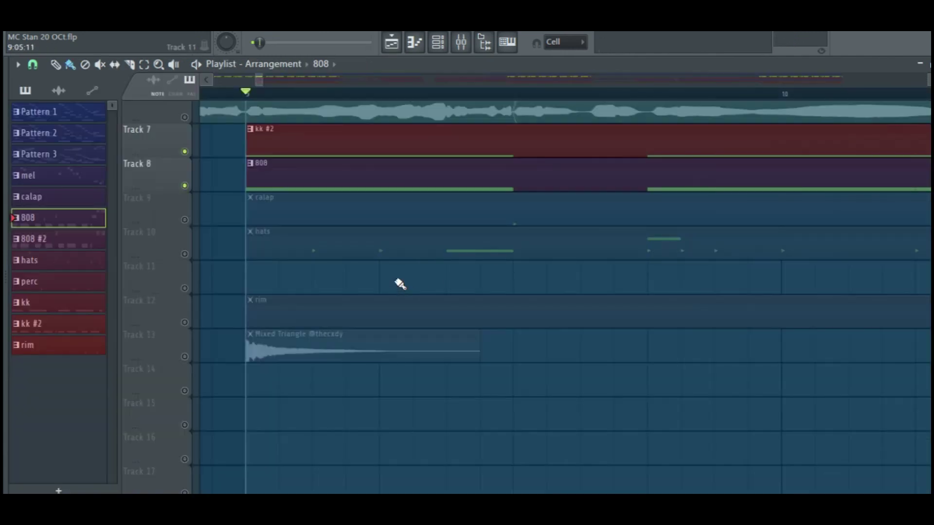
pyautogui.click(185, 254)
pyautogui.click(184, 219)
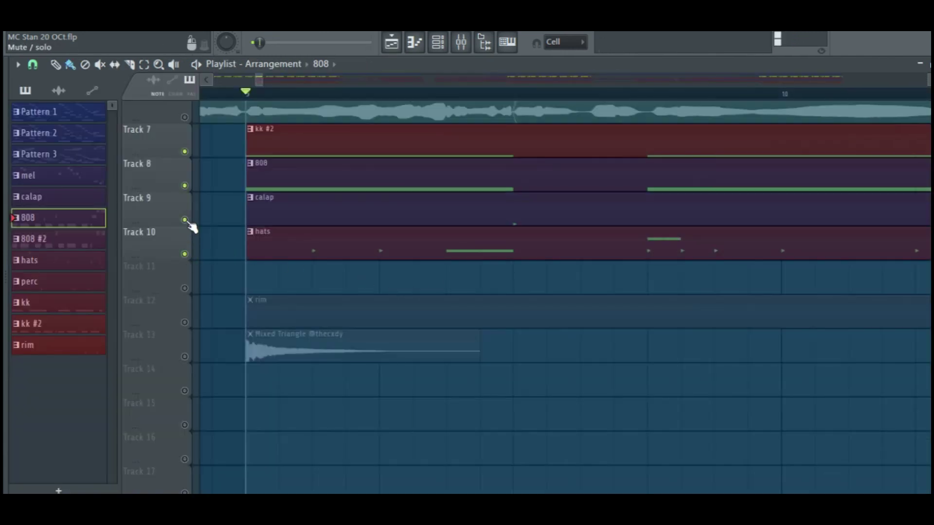
pyautogui.scroll(-1, 336, 230)
pyautogui.scroll(1, 336, 229)
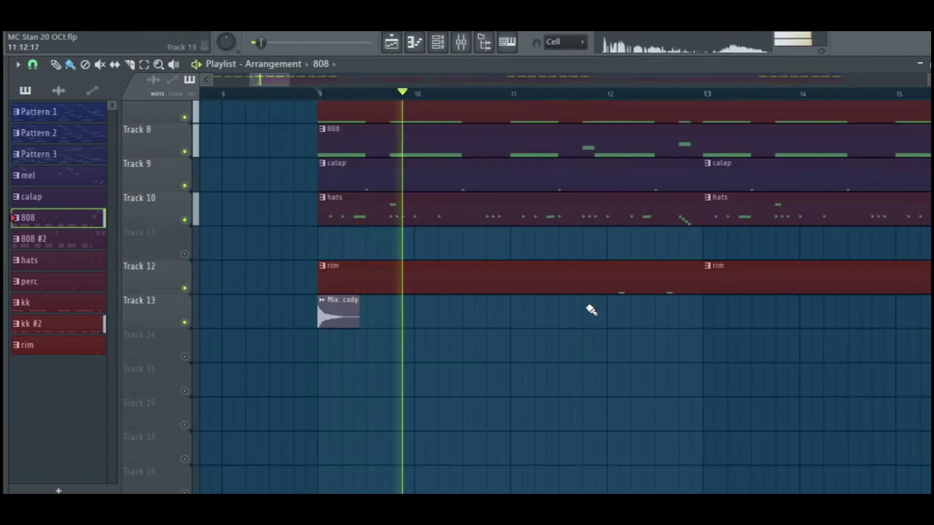
# Step: Open the hats pattern in the piano roll and examine its hi-hat notes and pitched roll during playback
pyautogui.doubleClick(631, 220)
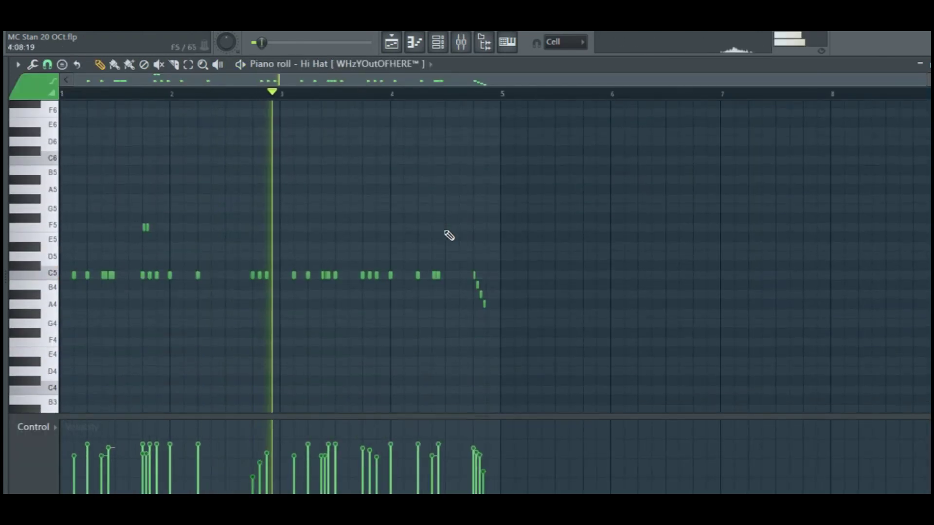
pyautogui.scroll(-1, 394, 304)
pyautogui.scroll(4, 394, 304)
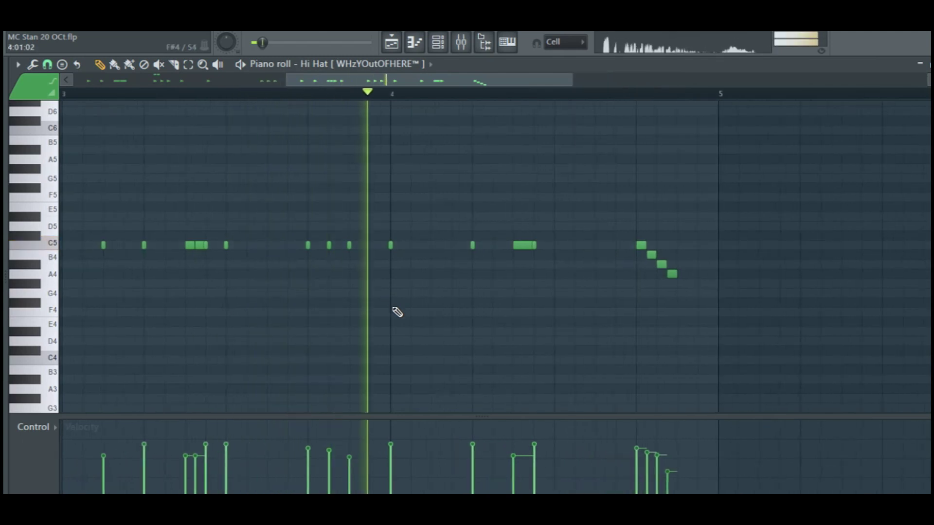
pyautogui.scroll(-4, 364, 207)
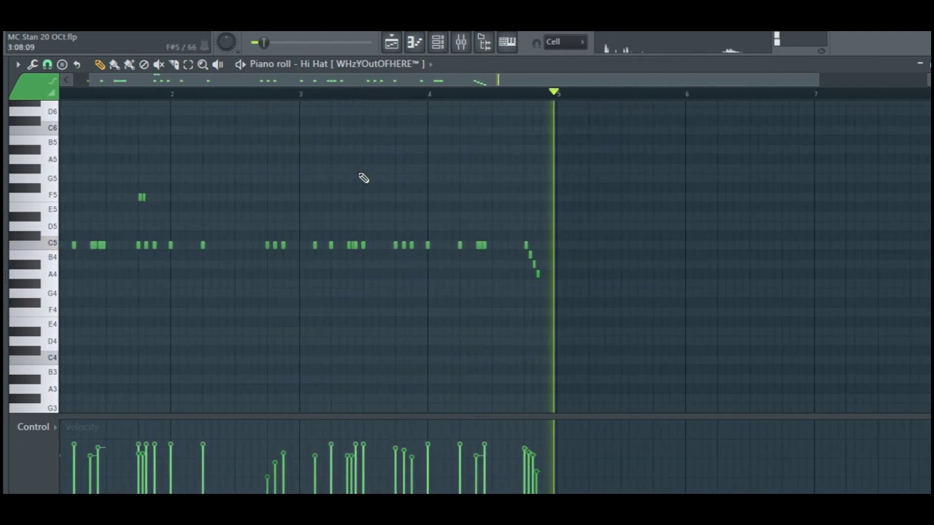
pyautogui.moveTo(420, 76); pyautogui.dragTo(350, 76)
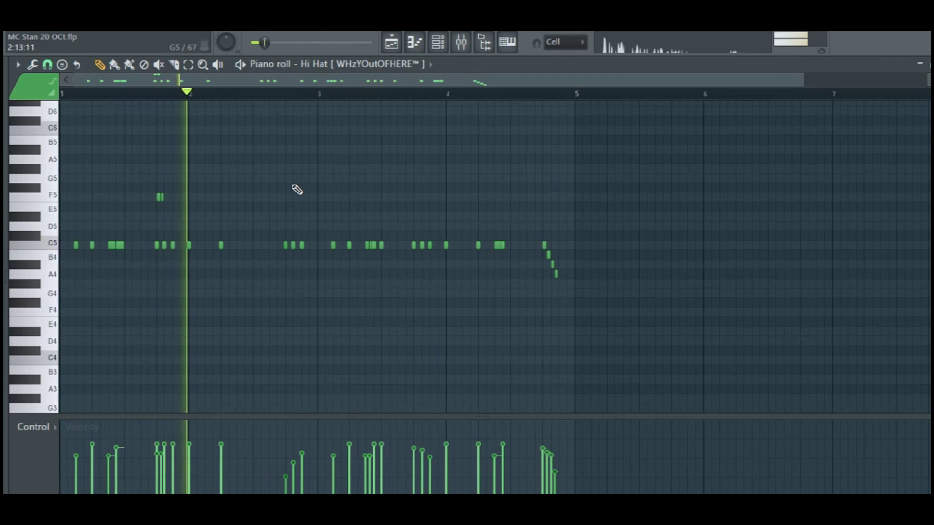
pyautogui.scroll(4, 471, 219)
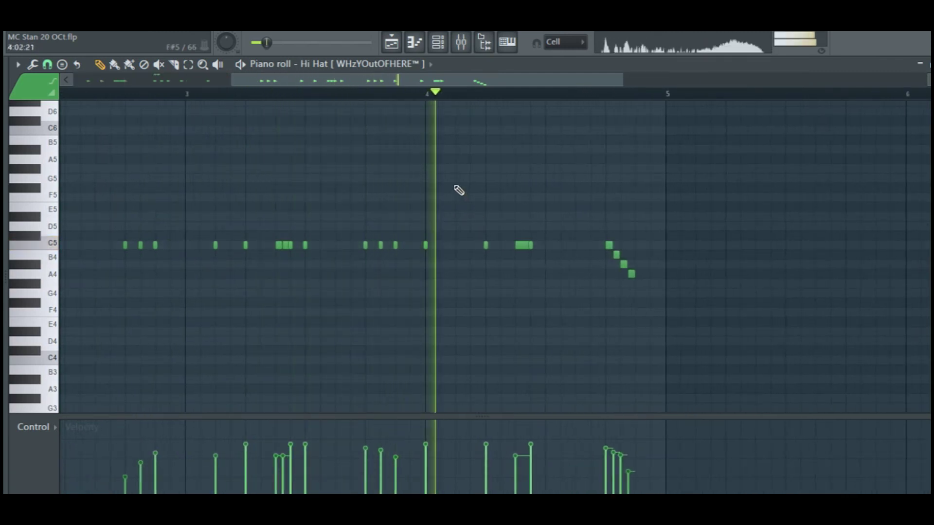
# Step: Check the drum clips in the playlist, stop playback and reopen the hi-hat notes at the first bar
pyautogui.click(391, 43)
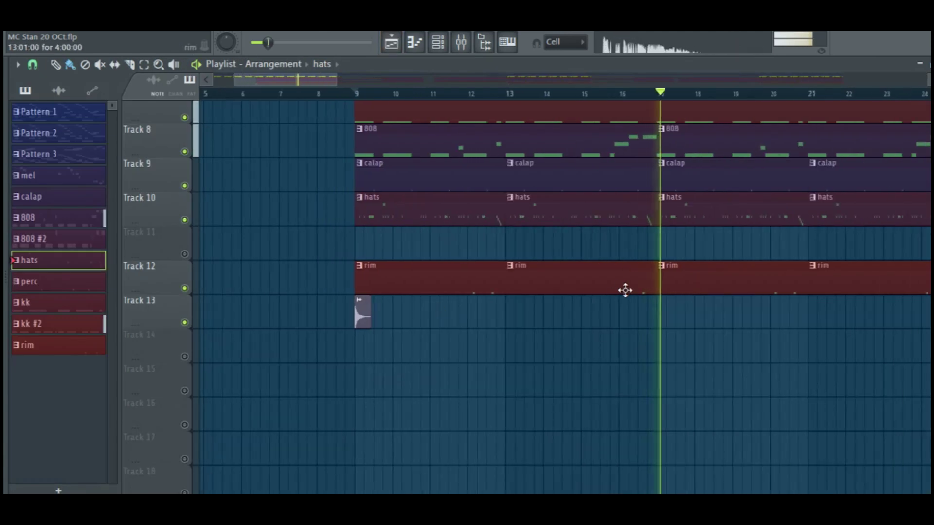
pyautogui.scroll(-2, 573, 329)
pyautogui.press('F7')
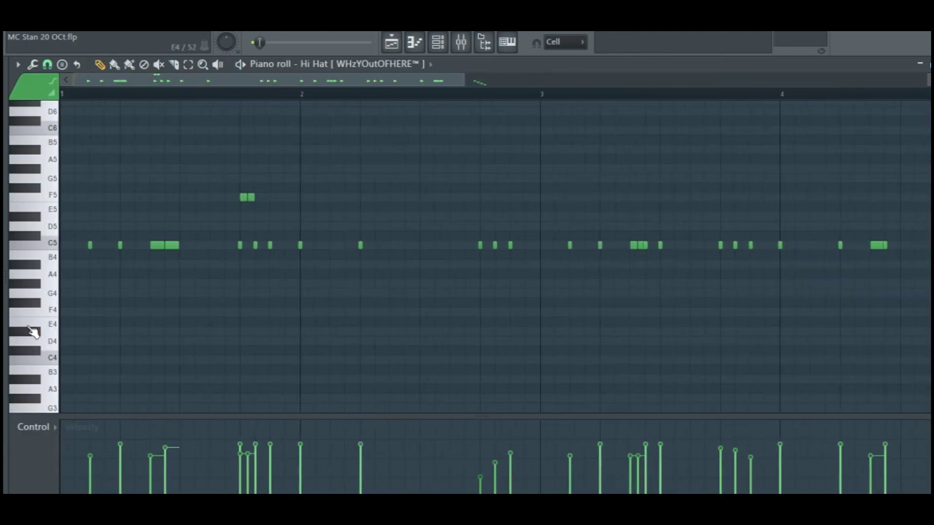
pyautogui.scroll(2, 111, 329)
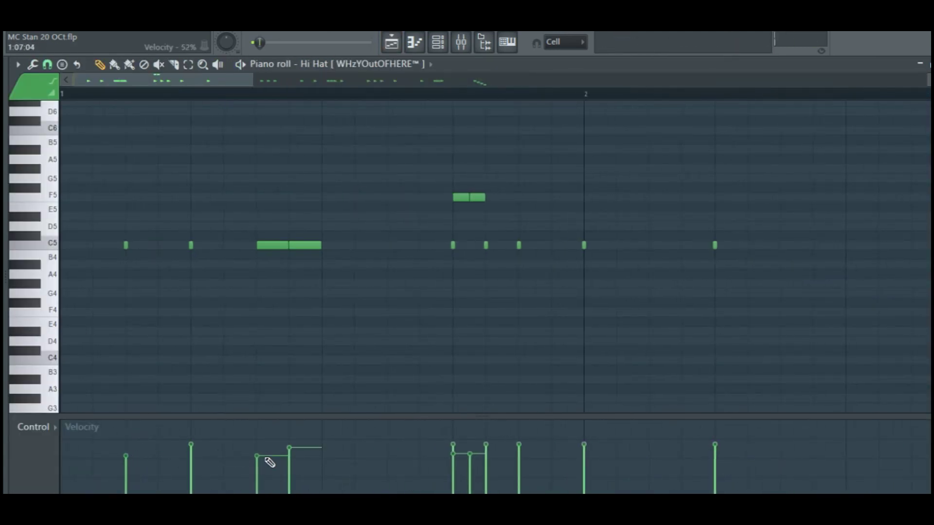
# Step: Examine the hi-hat notes and velocities across all four bars, then return to the opening bars of the playlist arrangement
pyautogui.scroll(-2, 334, 359)
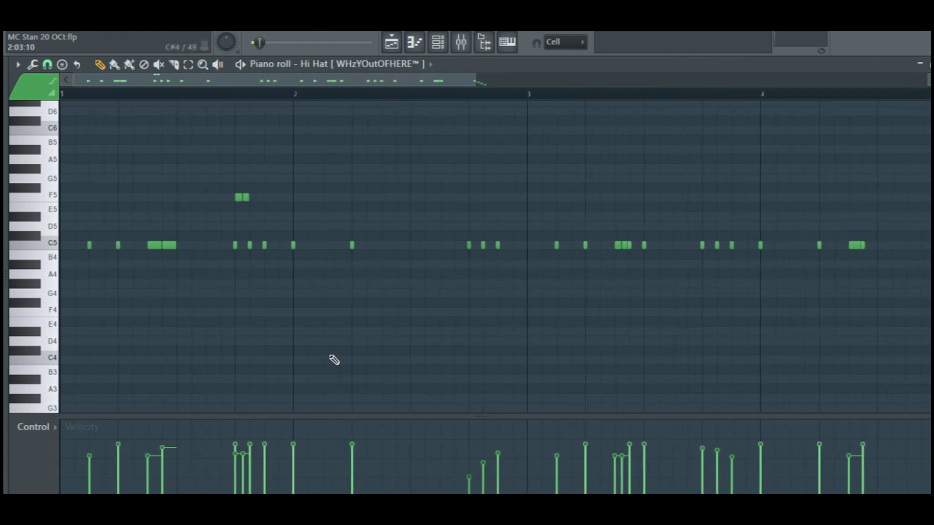
pyautogui.scroll(-1, 334, 359)
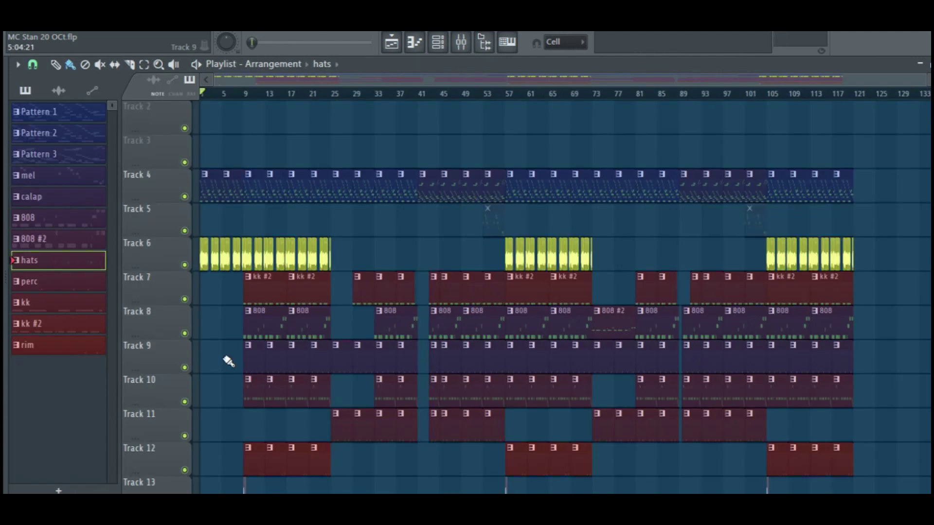
pyautogui.scroll(3, 229, 360)
pyautogui.scroll(1, 278, 85)
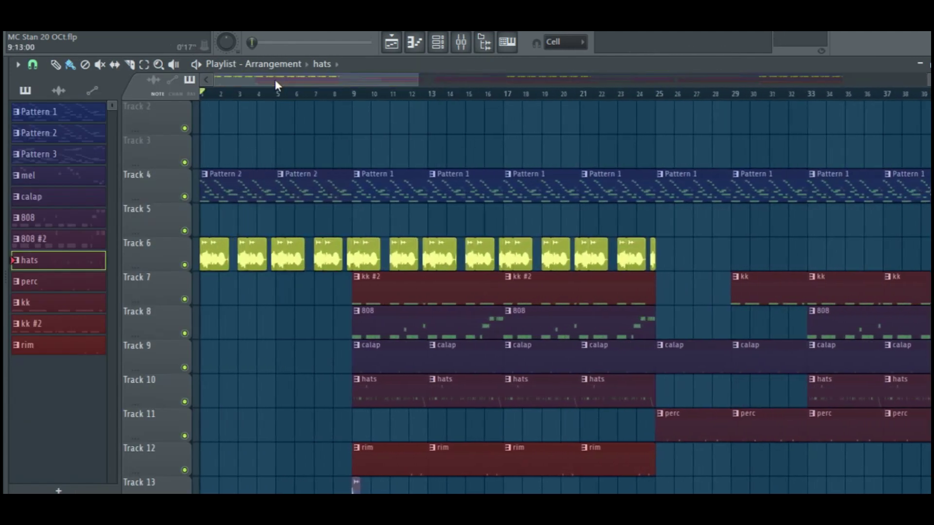
pyautogui.scroll(-1, 292, 253)
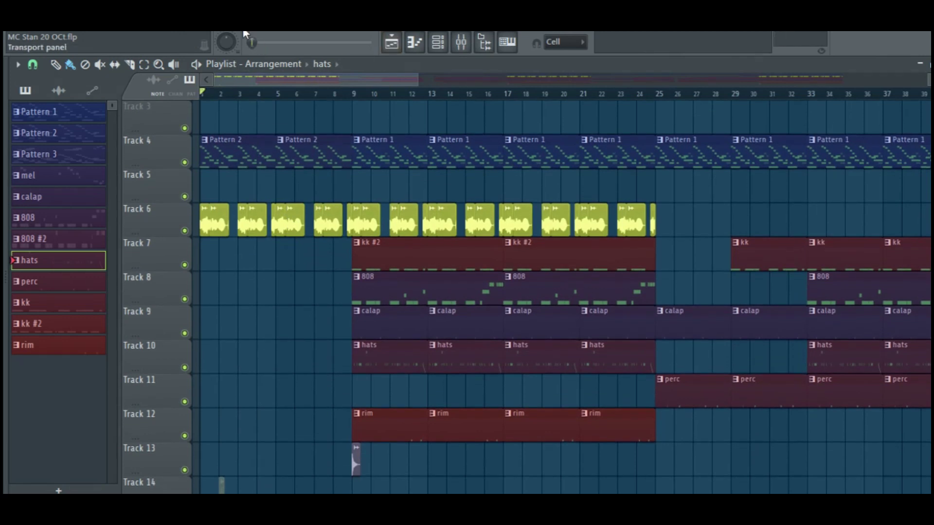
# Step: Play the full arrangement from bar 1 and check the clips on Tracks 4 to 14 during playback
pyautogui.rightClick(226, 42)
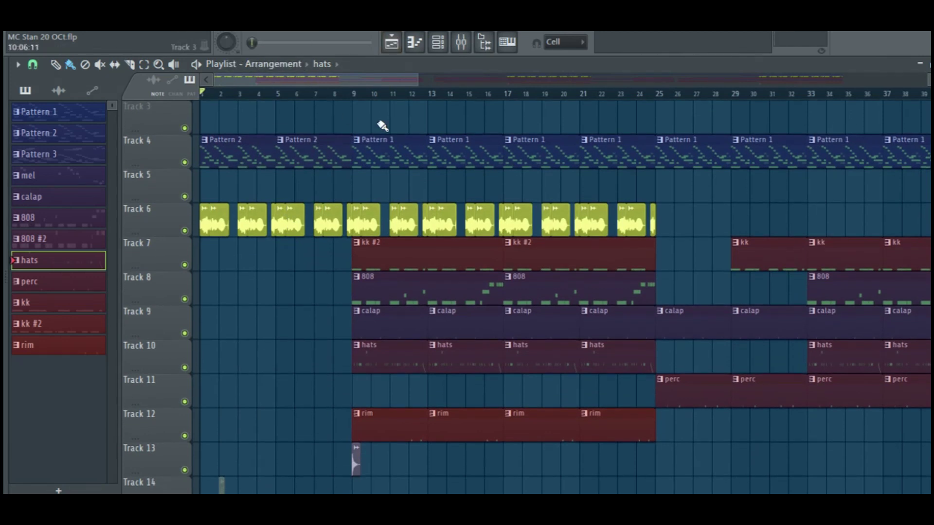
pyautogui.scroll(-2, 382, 126)
pyautogui.scroll(3, 323, 187)
pyautogui.press('space')
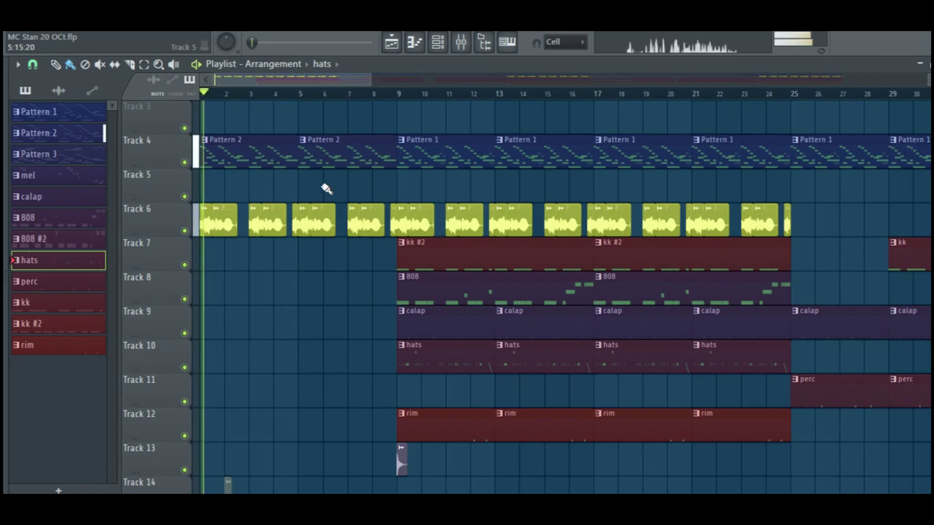
pyautogui.scroll(-2, 358, 196)
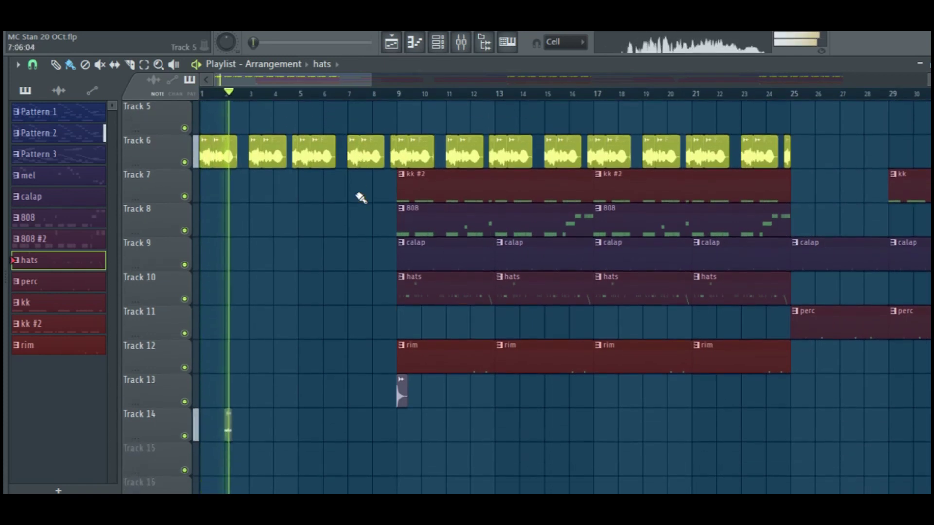
pyautogui.scroll(2, 360, 197)
pyautogui.scroll(-1, 359, 197)
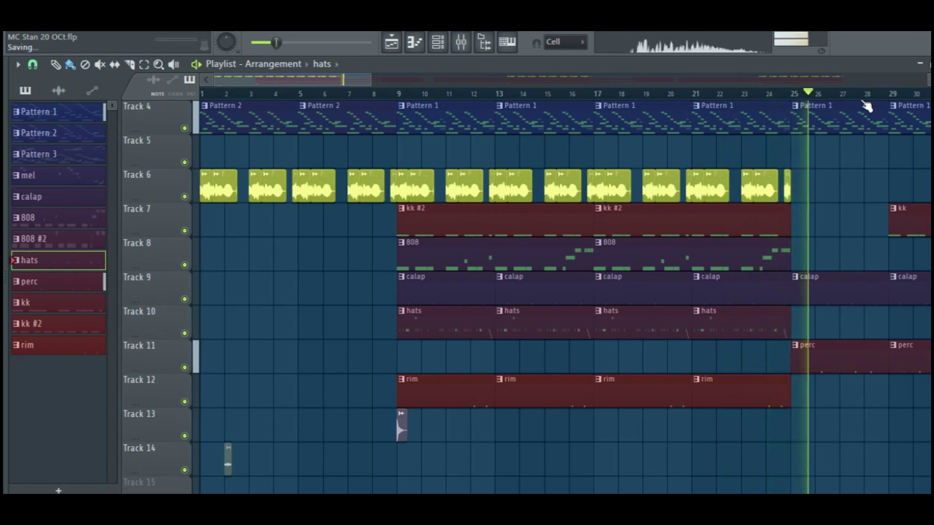
# Step: Stop the arrangement playback and show the playlist sections from the intro through bar 67
pyautogui.scroll(-2, 692, 299)
pyautogui.scroll(-3, 691, 300)
pyautogui.press('space')
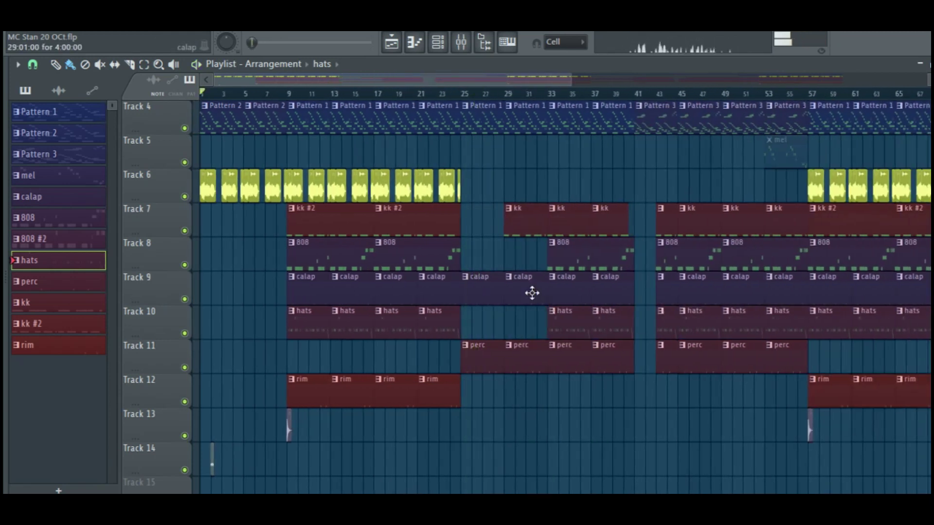